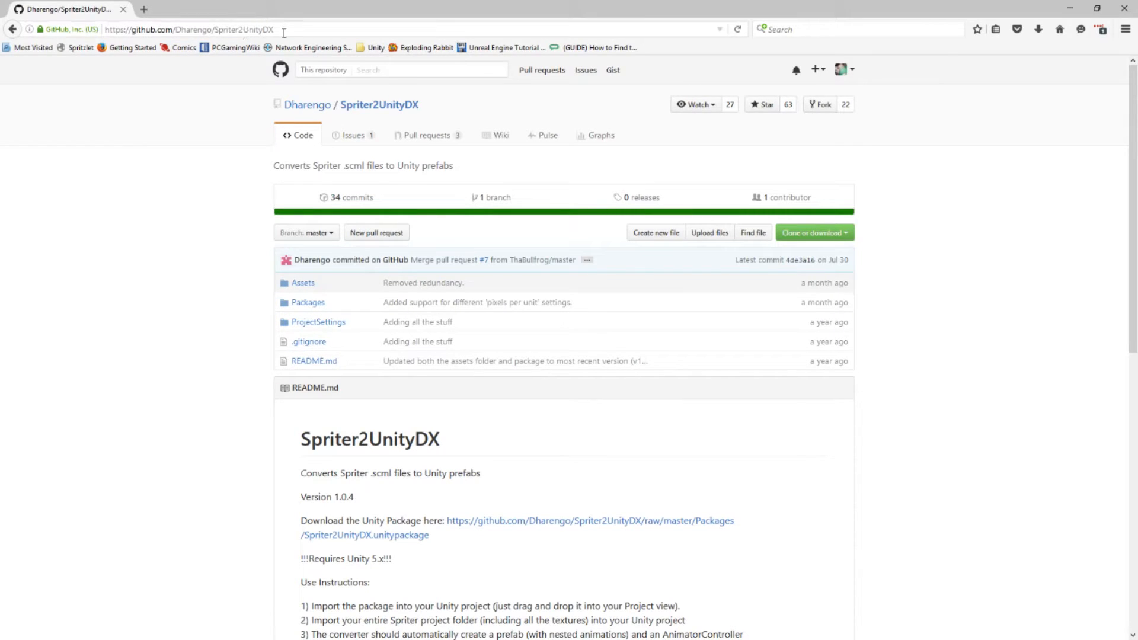
# Step: Highlight the Spriter2UnityDX repository address on GitHub and switch from the browser to Unity
pyautogui.click(198, 29)
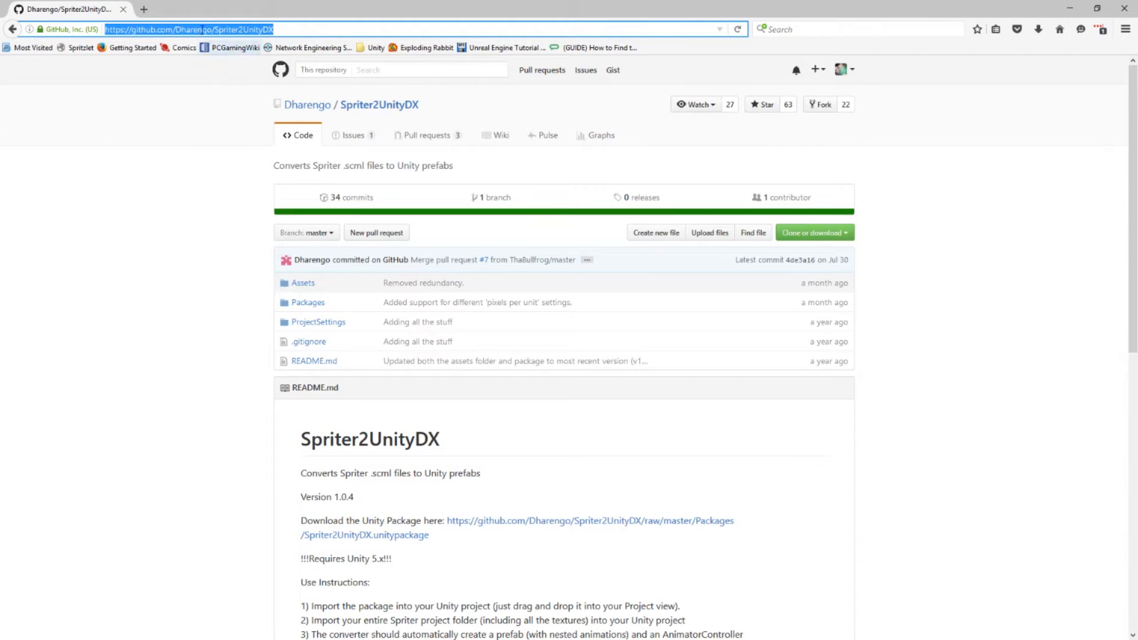
pyautogui.moveTo(176, 30); pyautogui.dragTo(212, 31)
pyautogui.click(1070, 9)
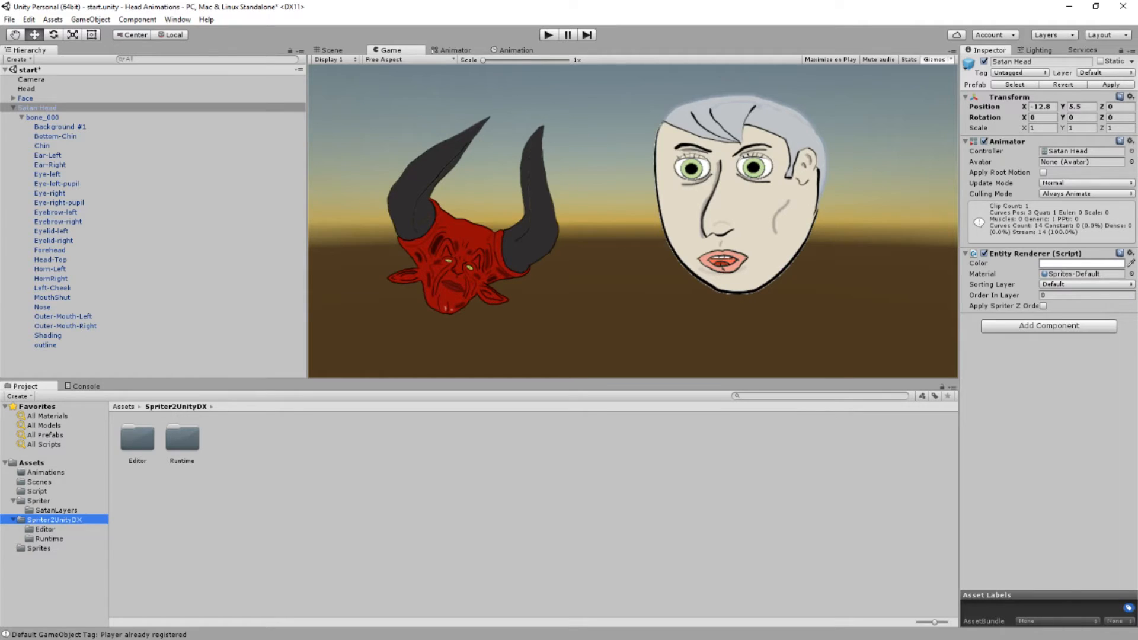
pyautogui.moveTo(0, 229); pyautogui.dragTo(426, 1)
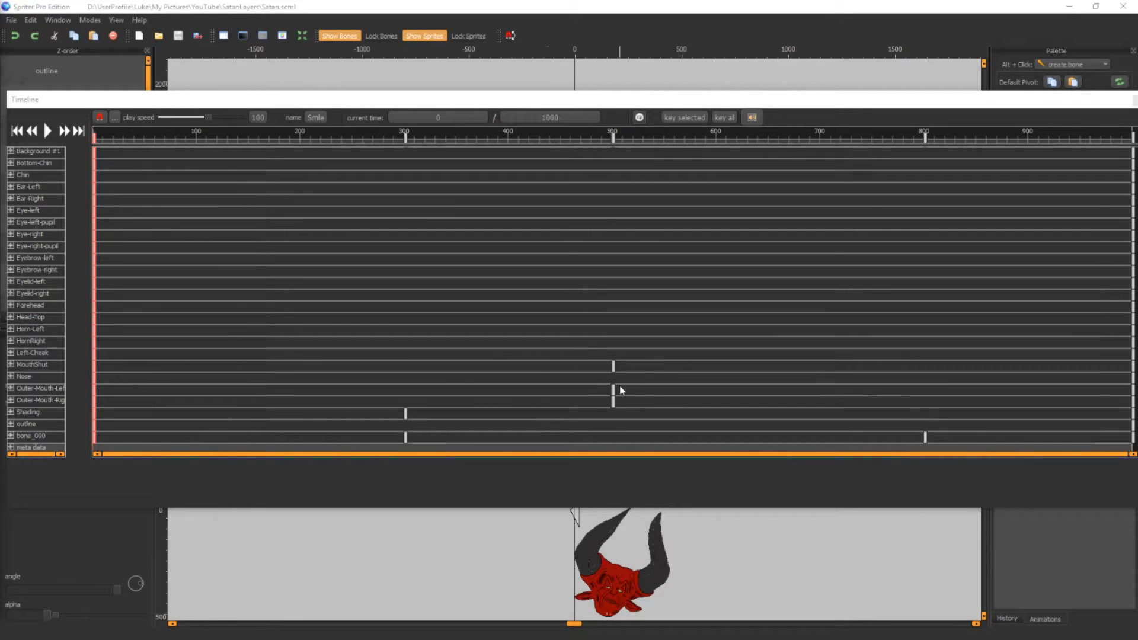
# Step: At time 365 of the Smile animation, shift the HornRight sprite slightly to about x 11.1, y -8.3
pyautogui.scroll(-1, 620, 390)
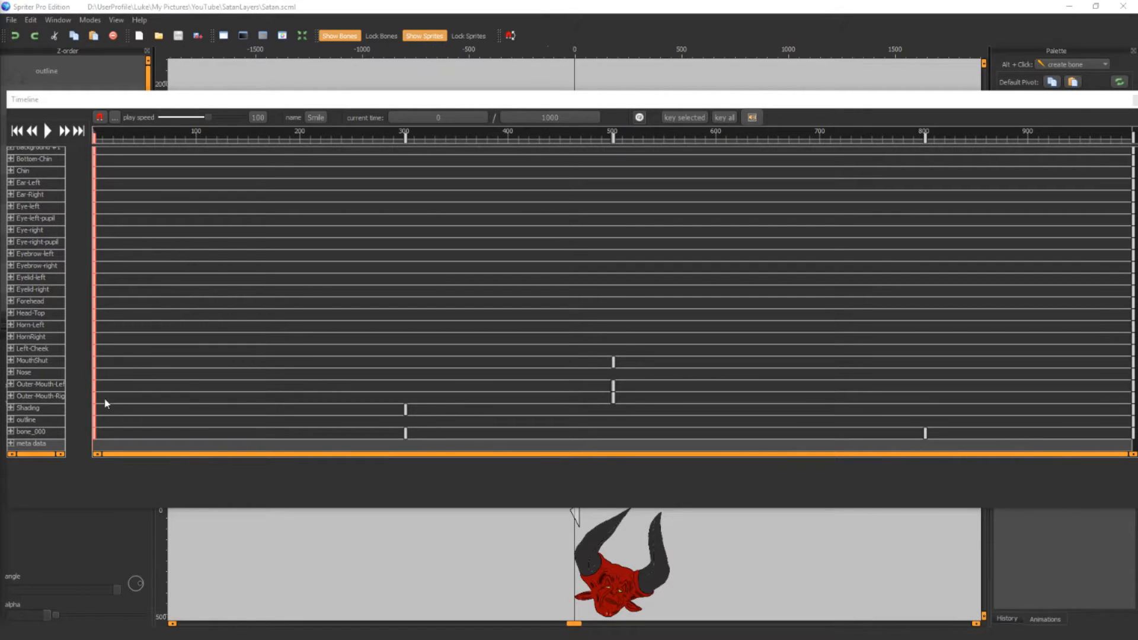
pyautogui.click(95, 319)
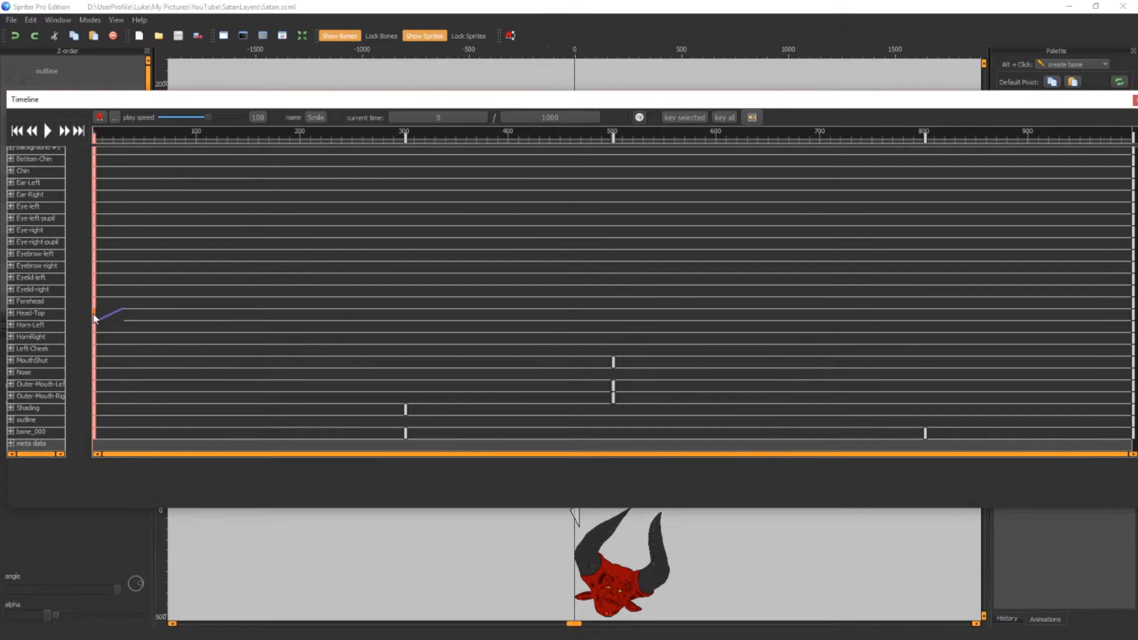
pyautogui.click(53, 338)
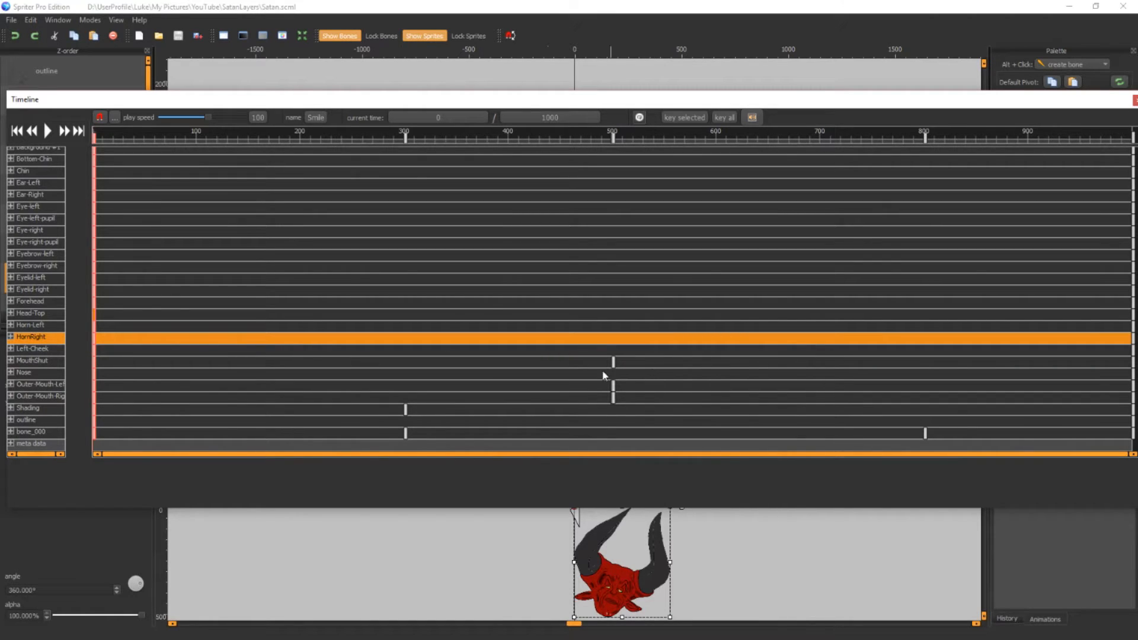
pyautogui.click(472, 341)
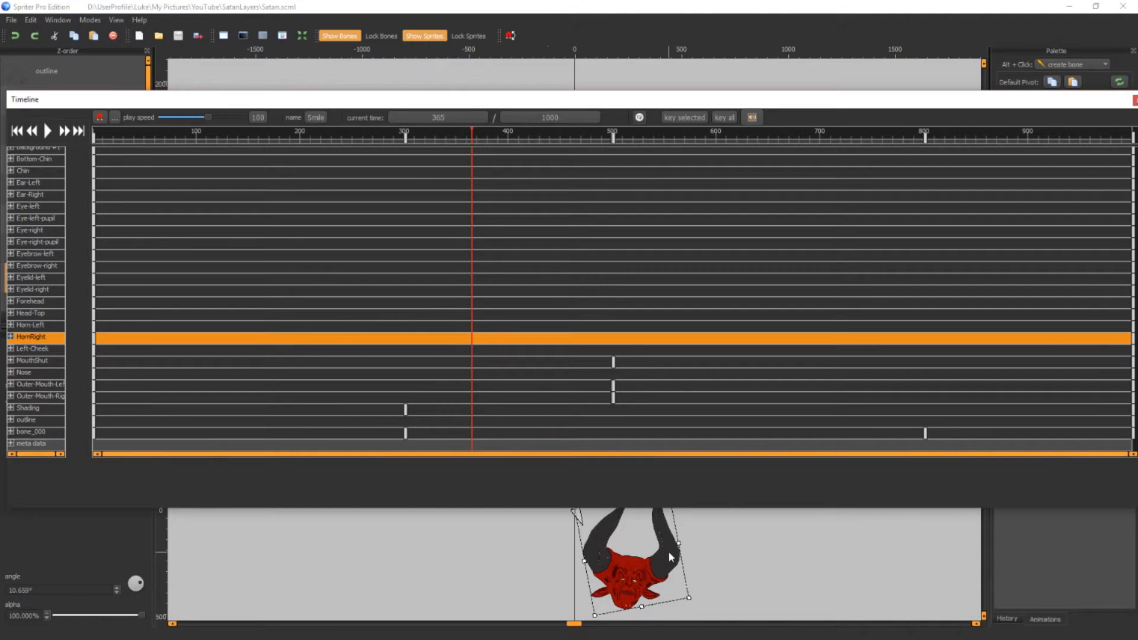
pyautogui.moveTo(670, 554); pyautogui.dragTo(671, 550)
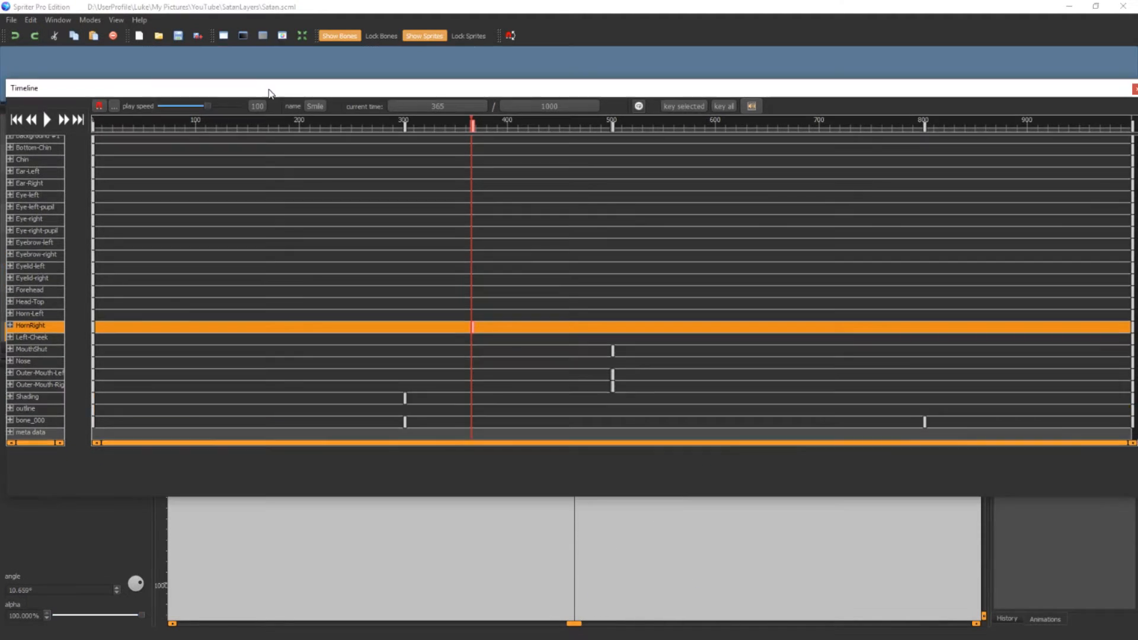
# Step: Dock the floating timeline back into the main window and play the Smile animation from time 0
pyautogui.doubleClick(266, 98)
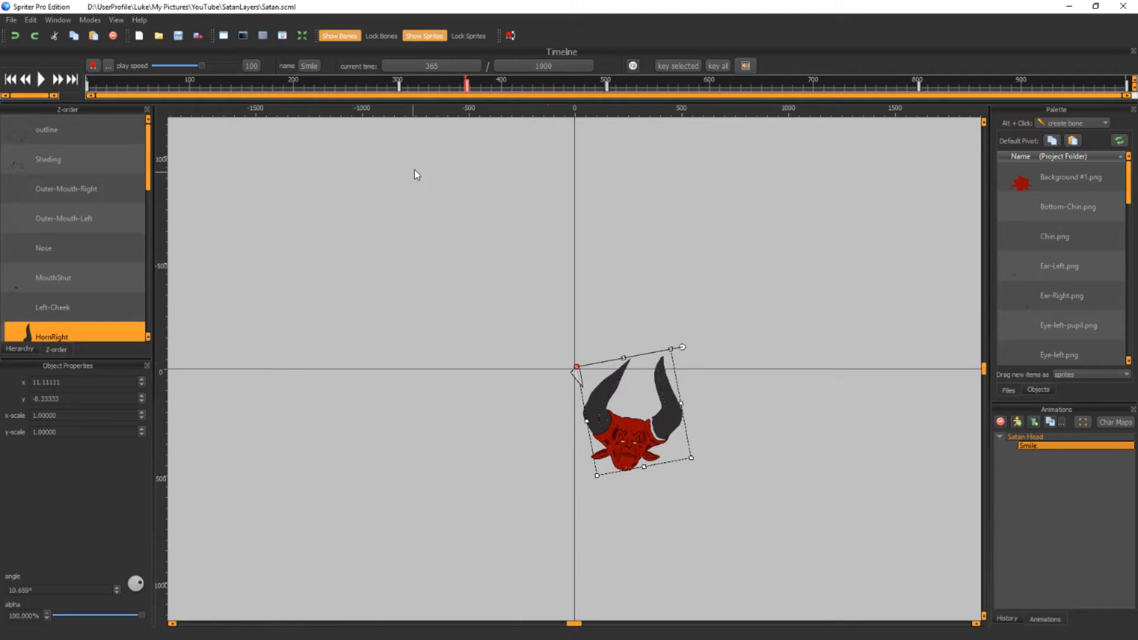
pyautogui.click(88, 88)
pyautogui.click(40, 80)
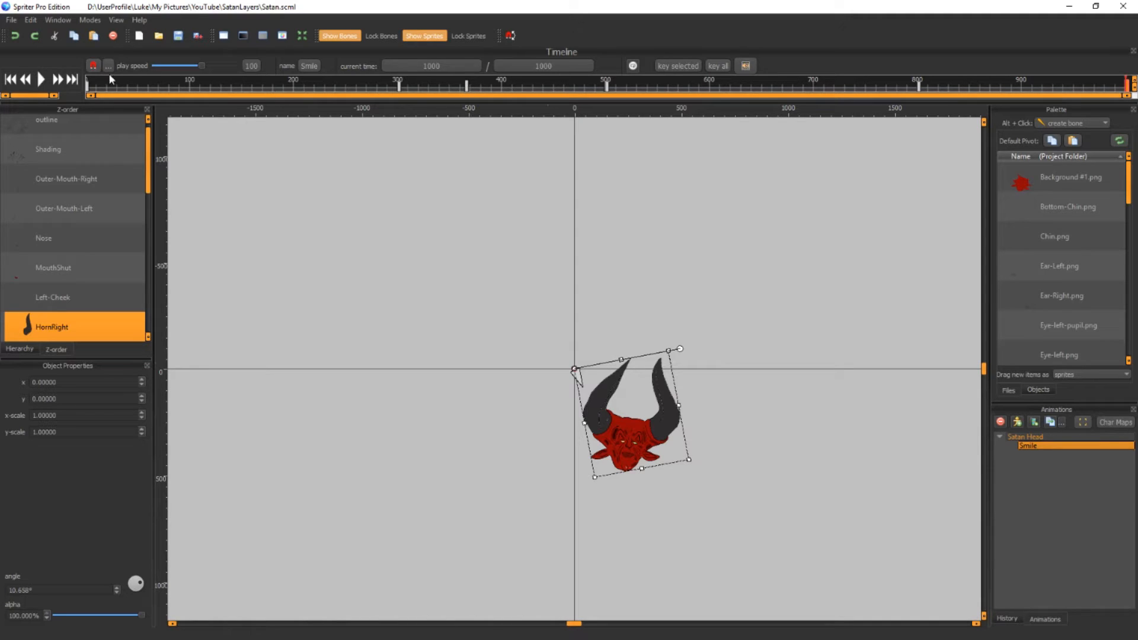
# Step: Compare the right horn's pose at times 0, 365 and 1000, and replay the animation from the start
pyautogui.click(88, 87)
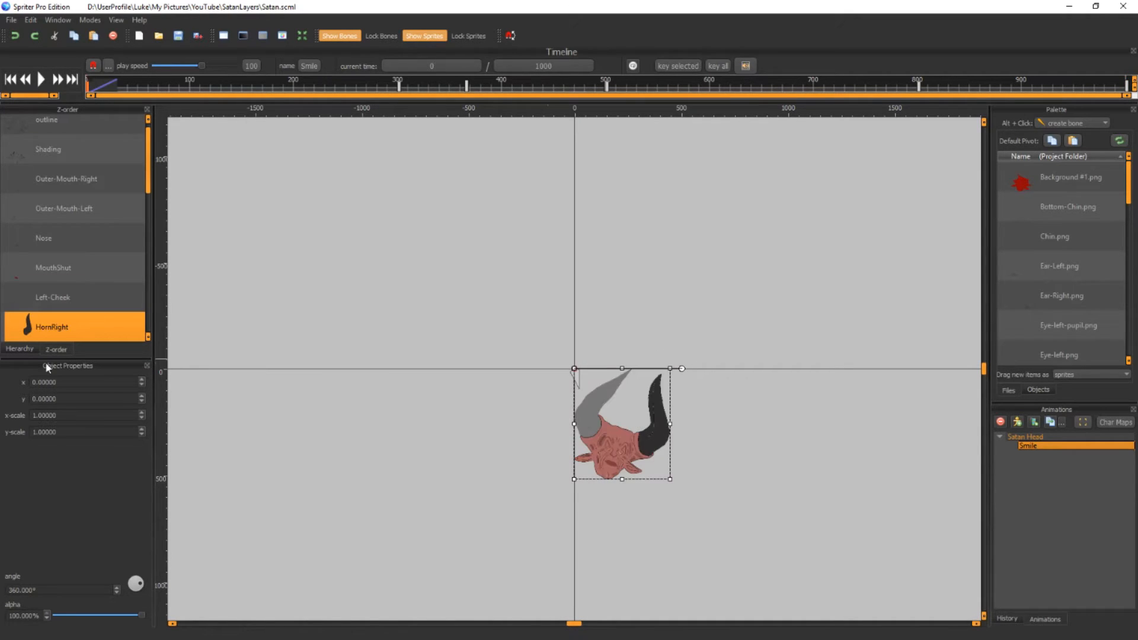
pyautogui.click(467, 86)
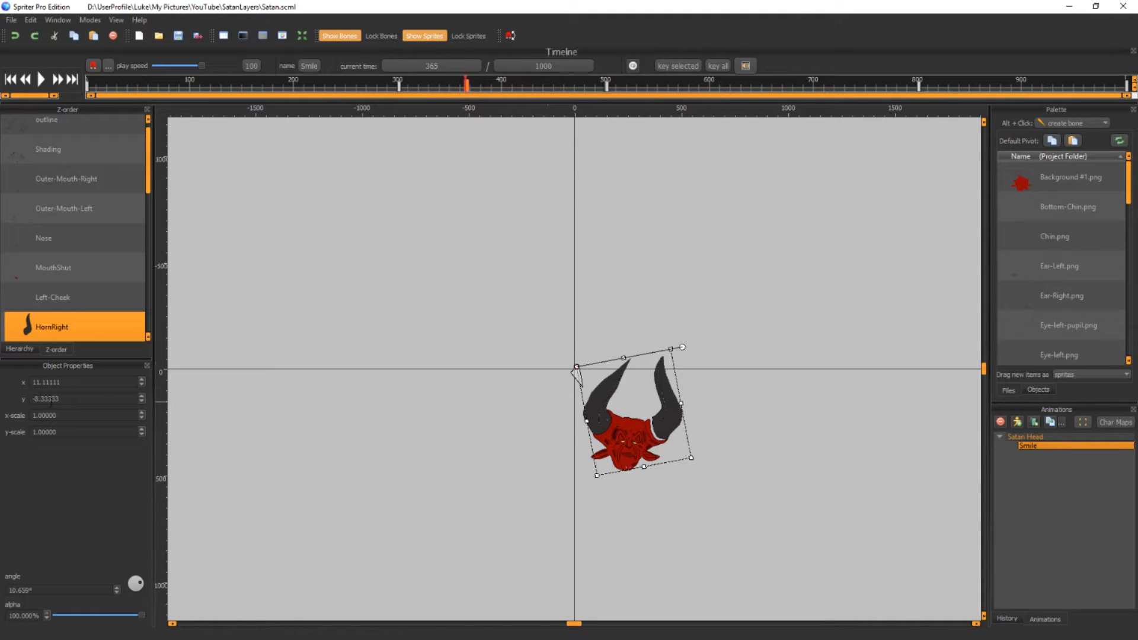
pyautogui.click(1127, 87)
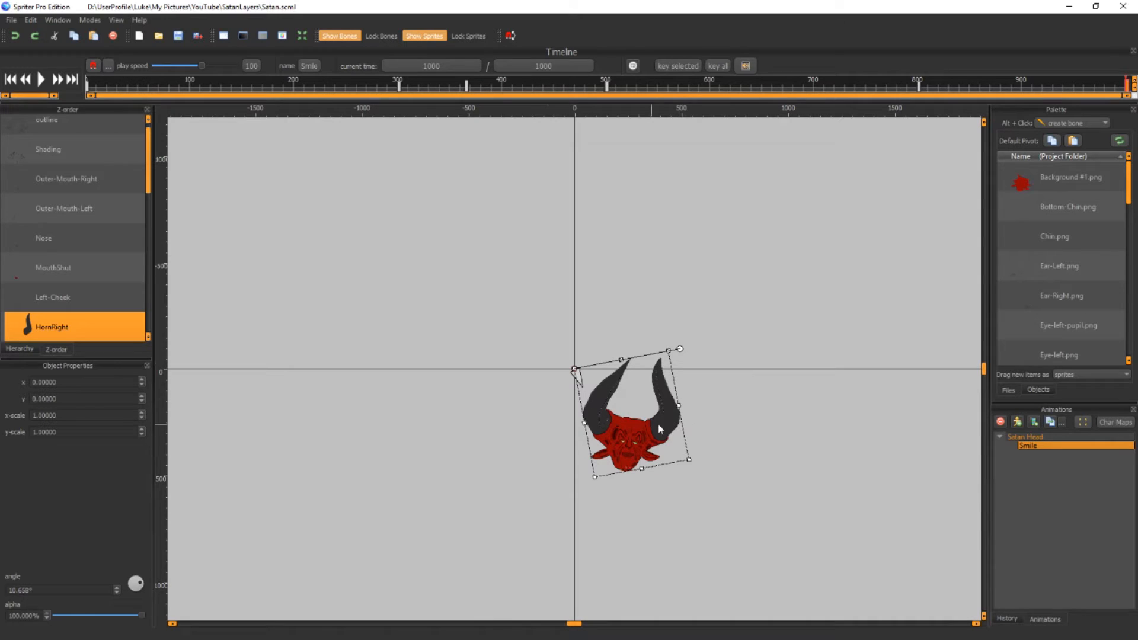
pyautogui.click(88, 88)
pyautogui.click(39, 82)
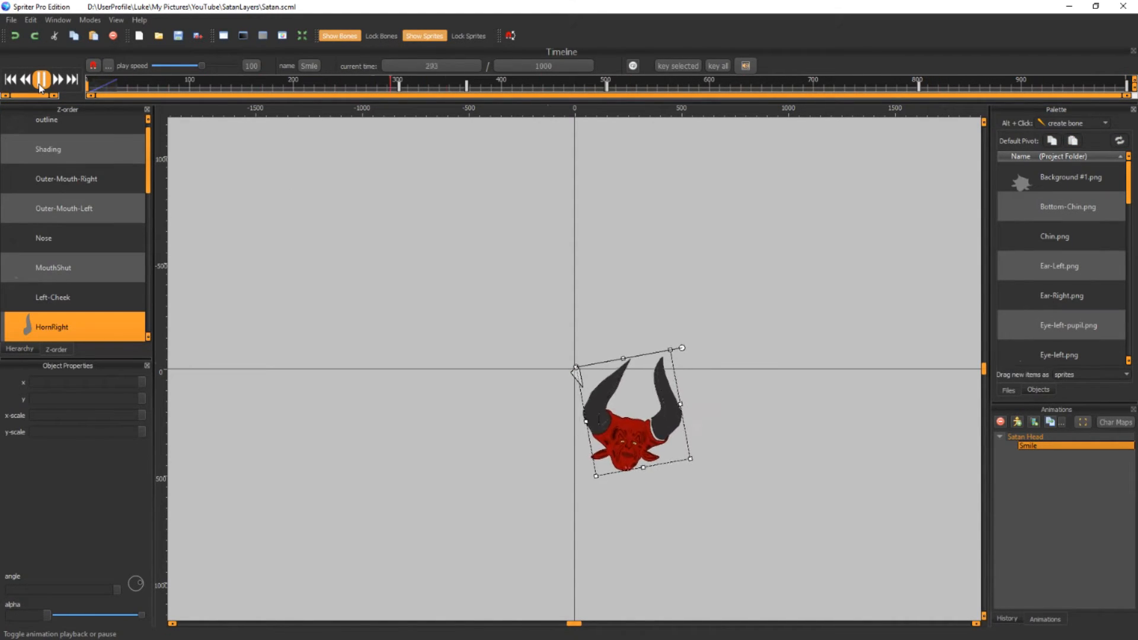
pyautogui.click(38, 83)
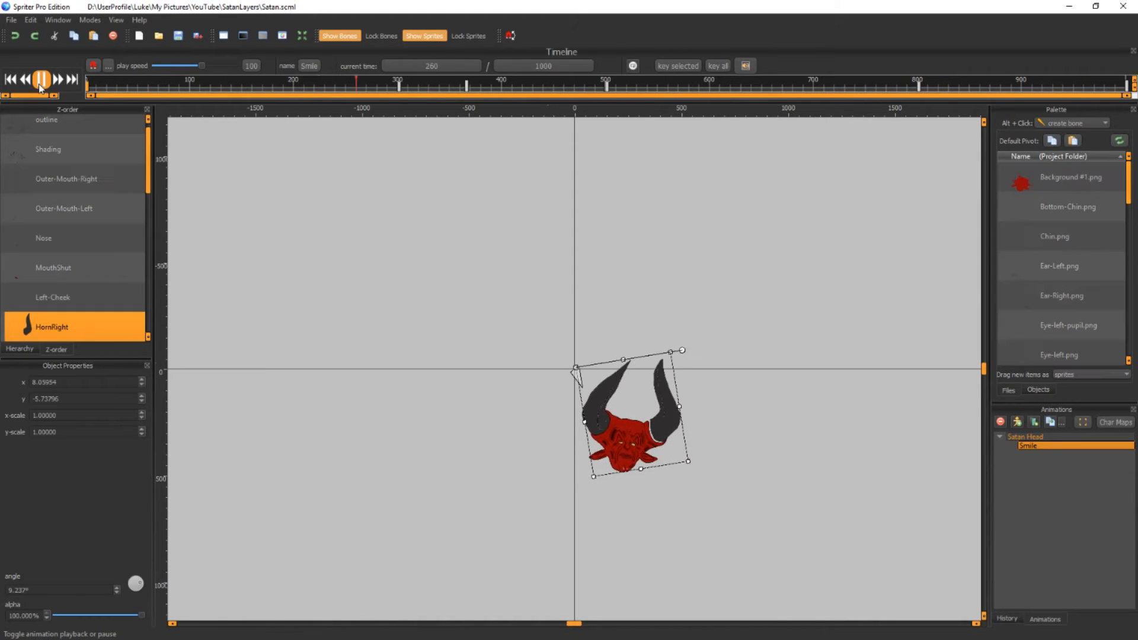
# Step: Inspect the head at time 365 and at the start, and replay the Smile animation close up
pyautogui.click(466, 85)
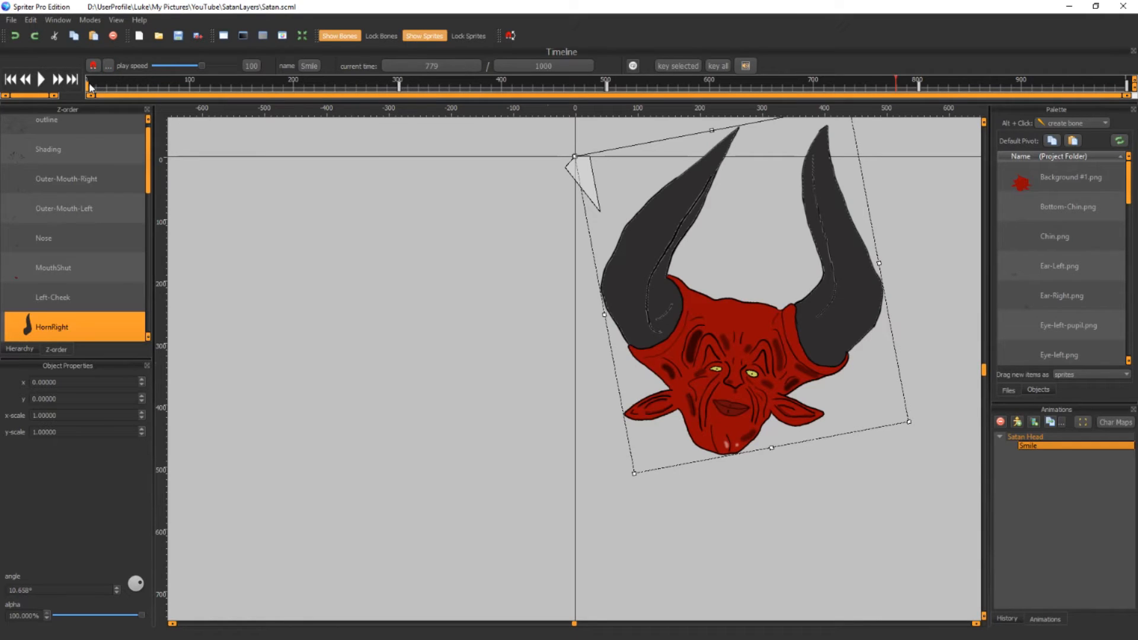
pyautogui.click(90, 87)
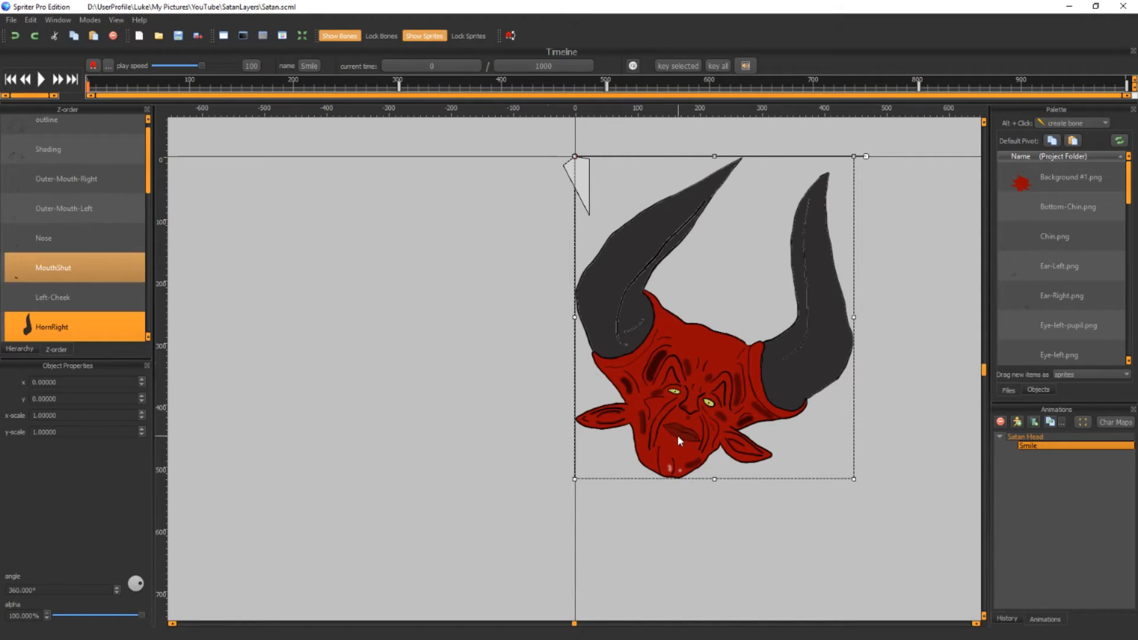
pyautogui.click(41, 79)
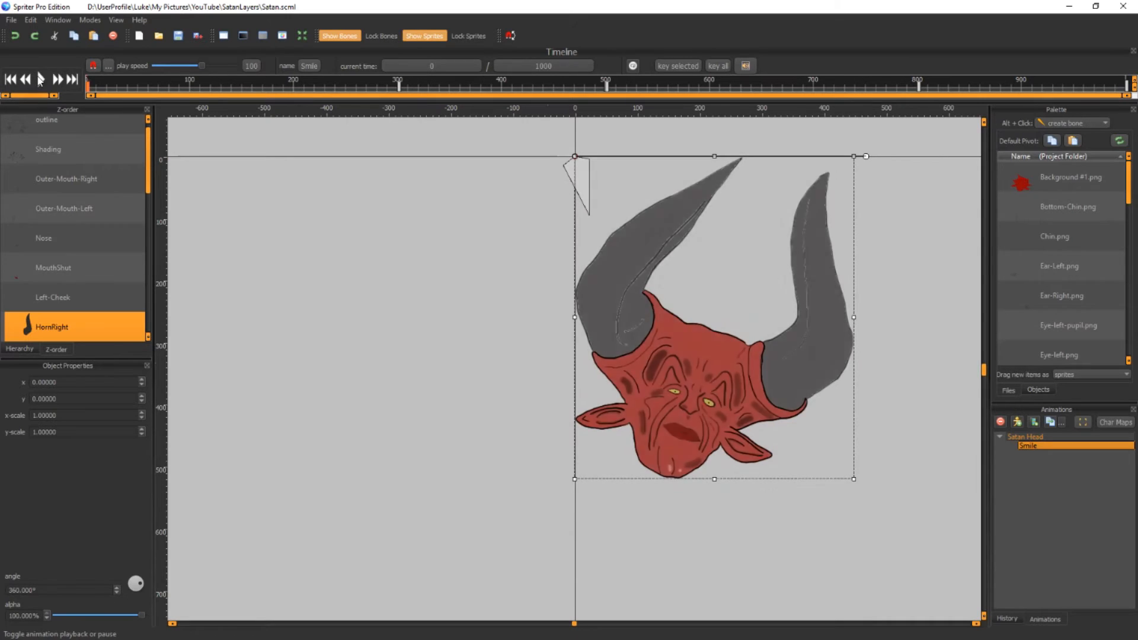
pyautogui.click(41, 79)
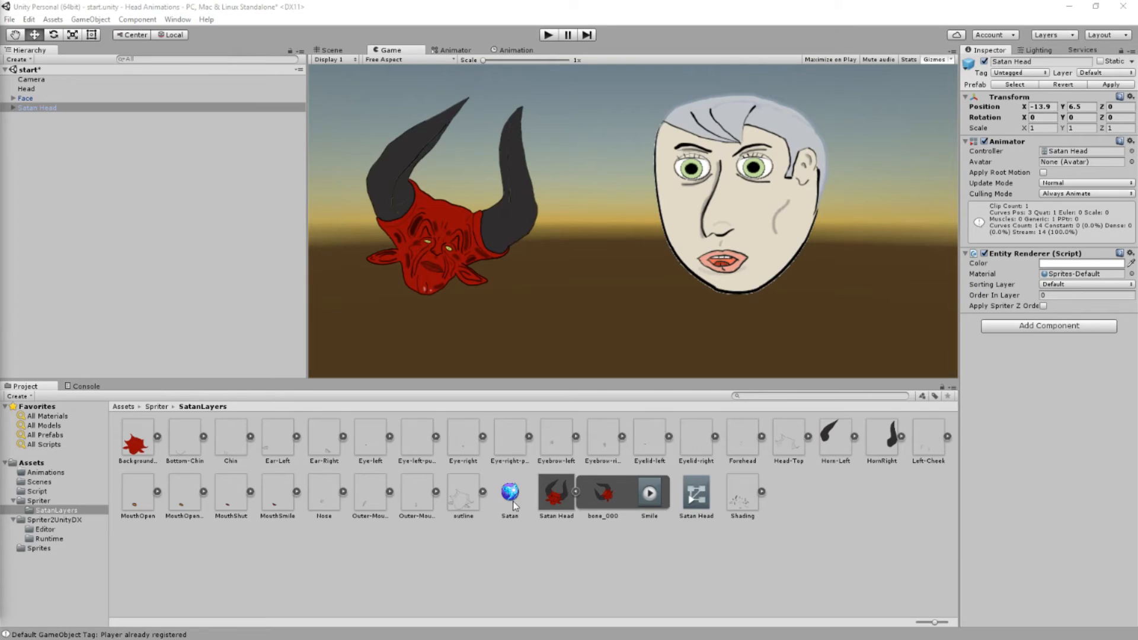
# Step: Examine the imported SatanLayers assets in Unity and the sprites nested under Satan Head's bone_000, and collapse the bone again
pyautogui.click(40, 521)
pyautogui.click(51, 510)
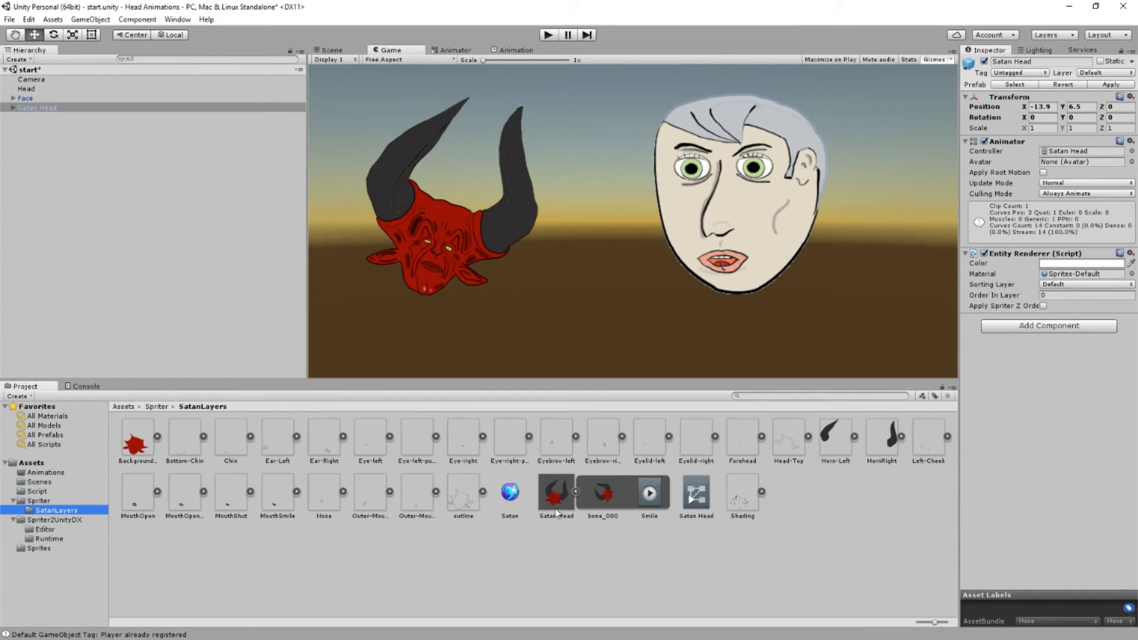
pyautogui.click(11, 108)
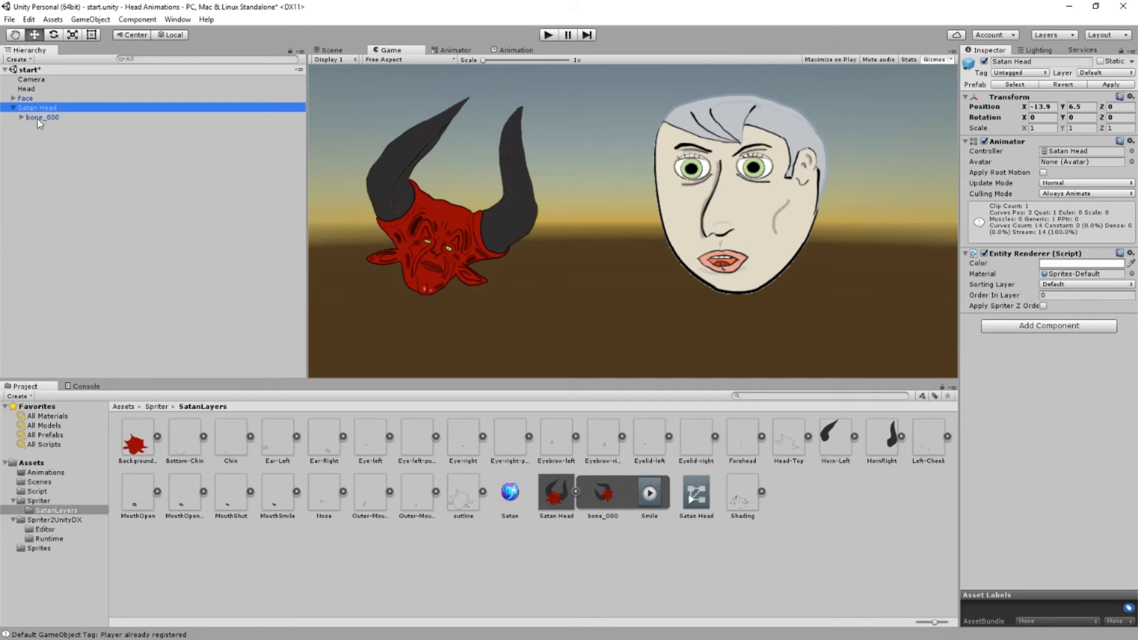
pyautogui.click(22, 118)
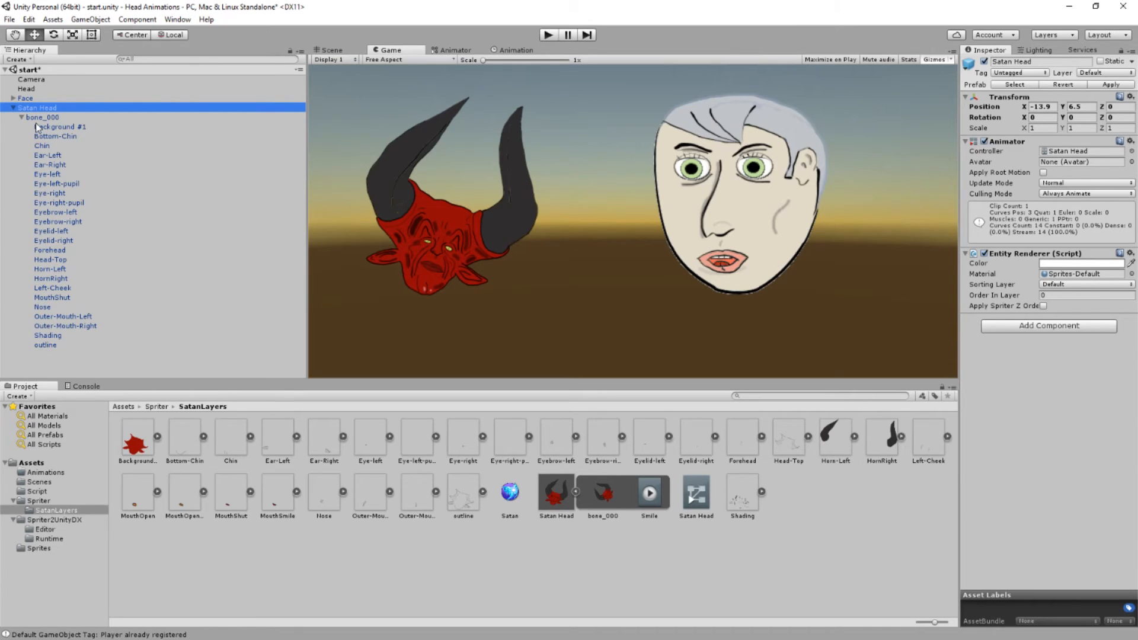
pyautogui.click(21, 117)
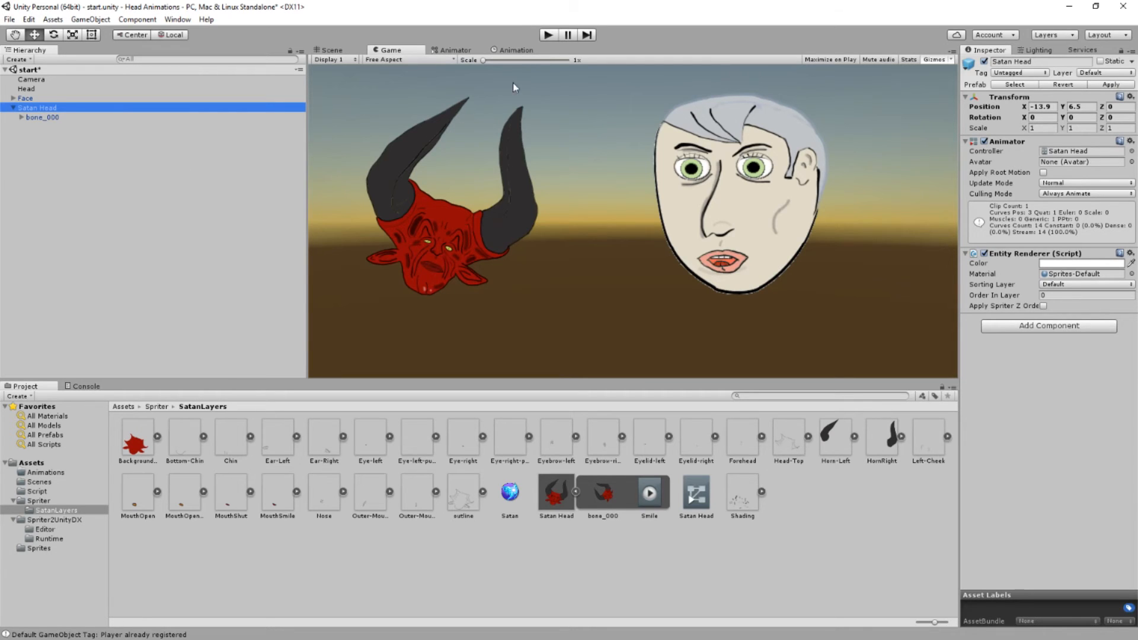
# Step: Run the scene to preview the Satan Head animation beside the face, and stop play mode
pyautogui.click(547, 36)
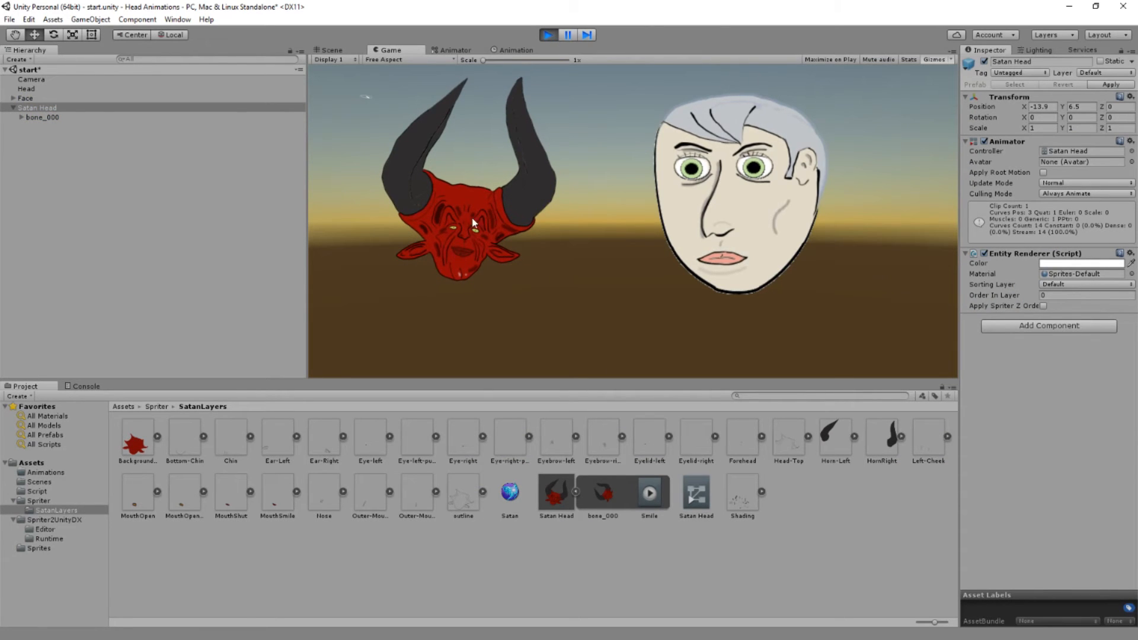
pyautogui.click(554, 34)
pyautogui.click(553, 35)
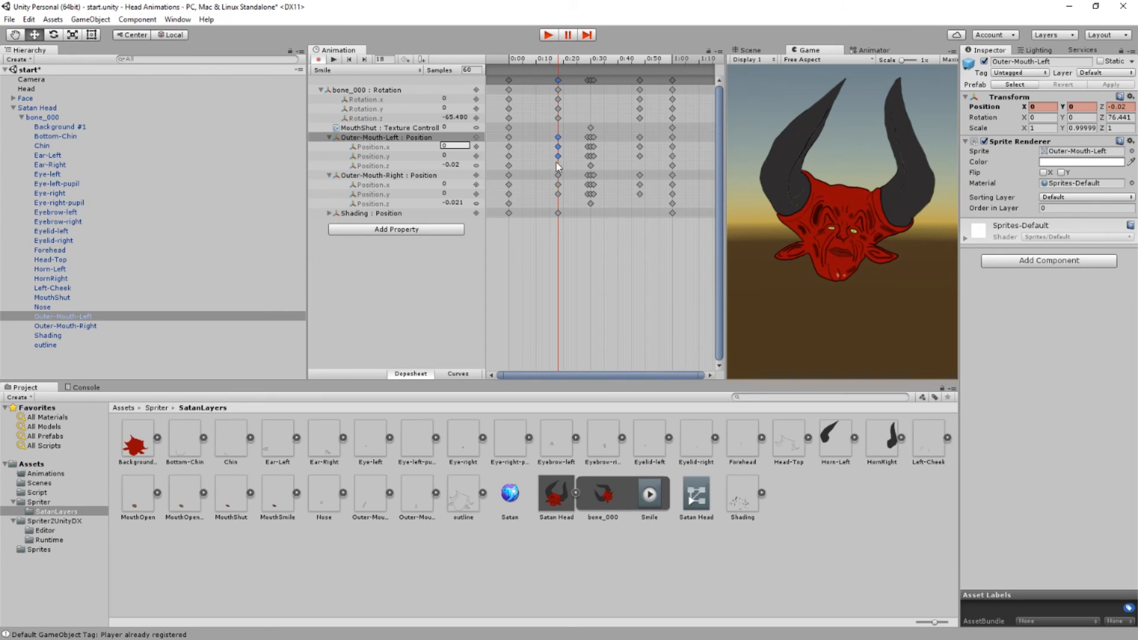
# Step: Step back and forth through the Smile clip's keyframes between frames 29 and 48 to examine how the mouth parts change
pyautogui.click(349, 59)
pyautogui.click(364, 59)
pyautogui.click(363, 60)
pyautogui.click(365, 60)
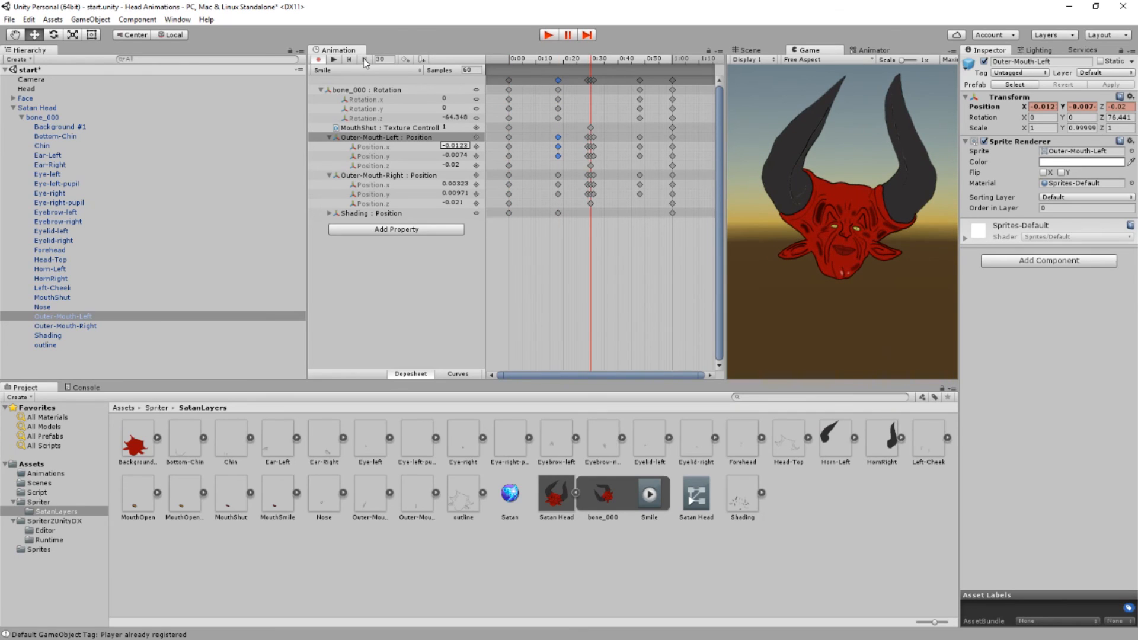
pyautogui.click(364, 60)
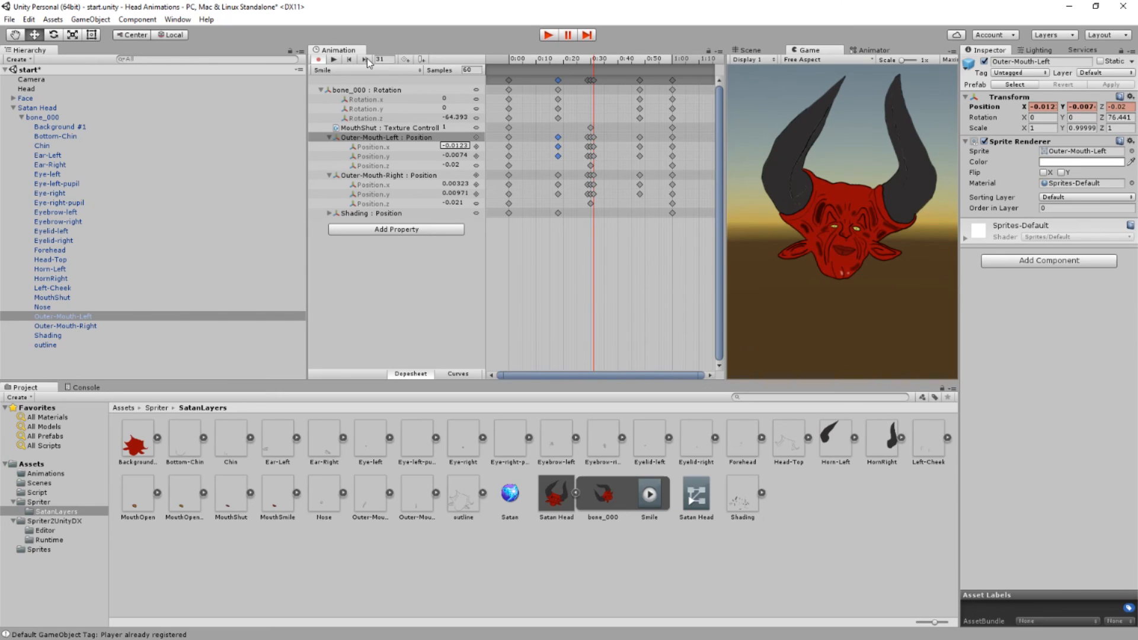
pyautogui.click(353, 60)
pyautogui.click(353, 61)
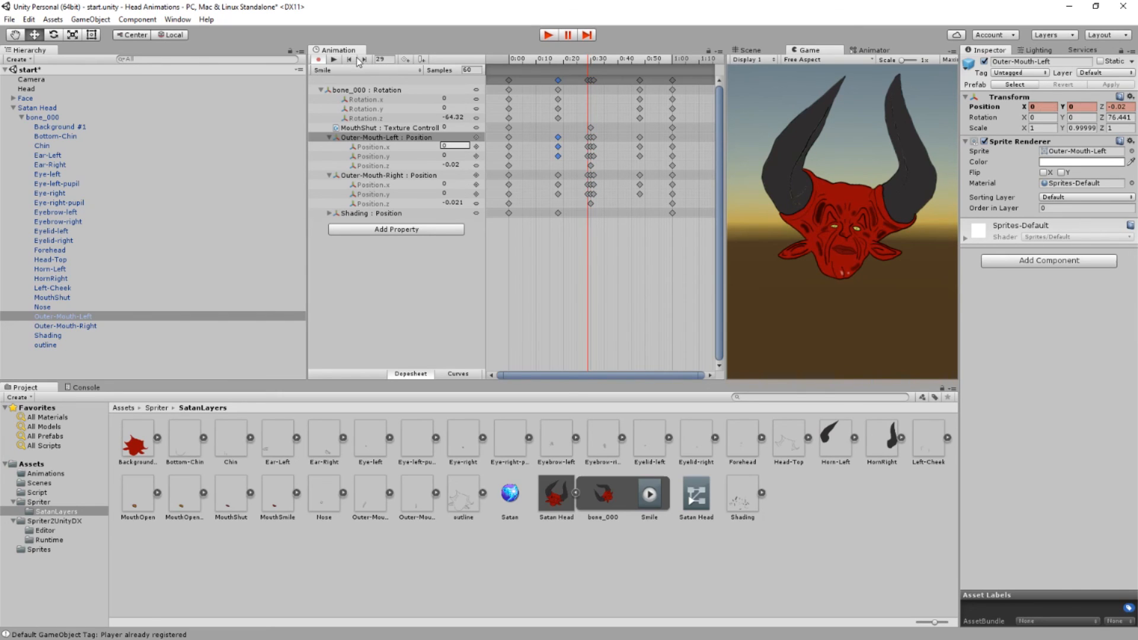
pyautogui.click(364, 61)
pyautogui.click(364, 61)
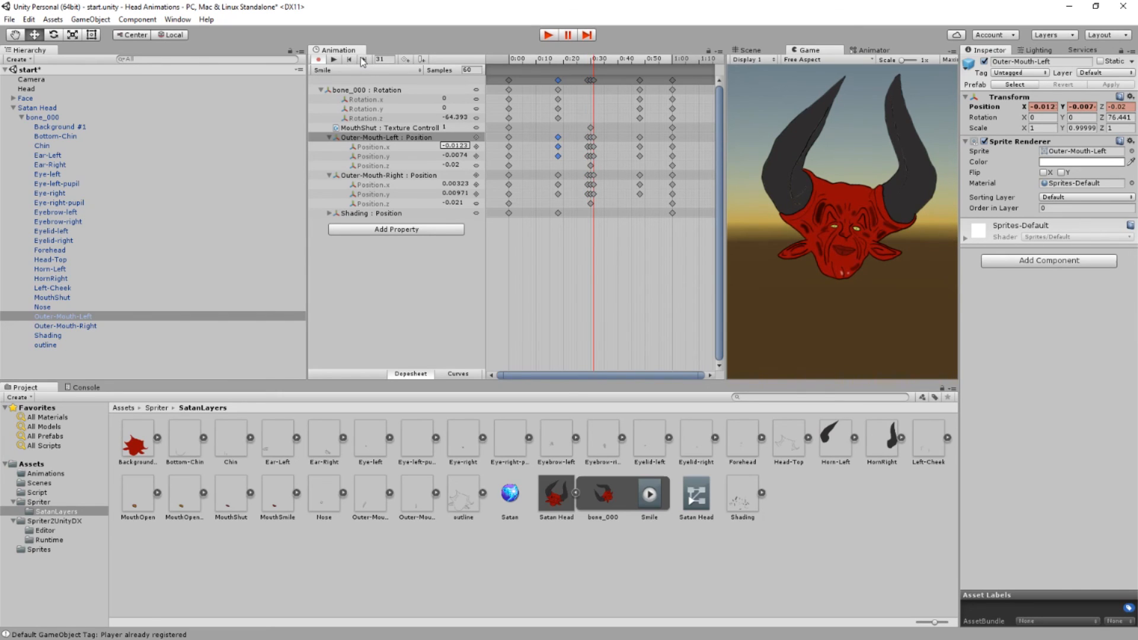
pyautogui.click(354, 61)
pyautogui.click(366, 62)
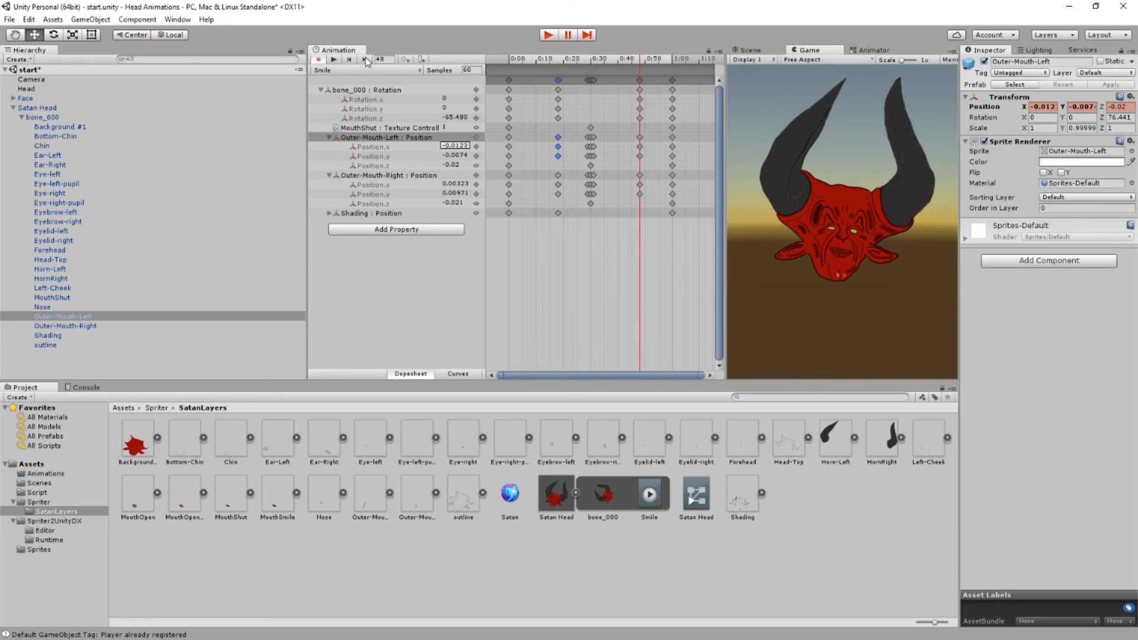
pyautogui.click(349, 62)
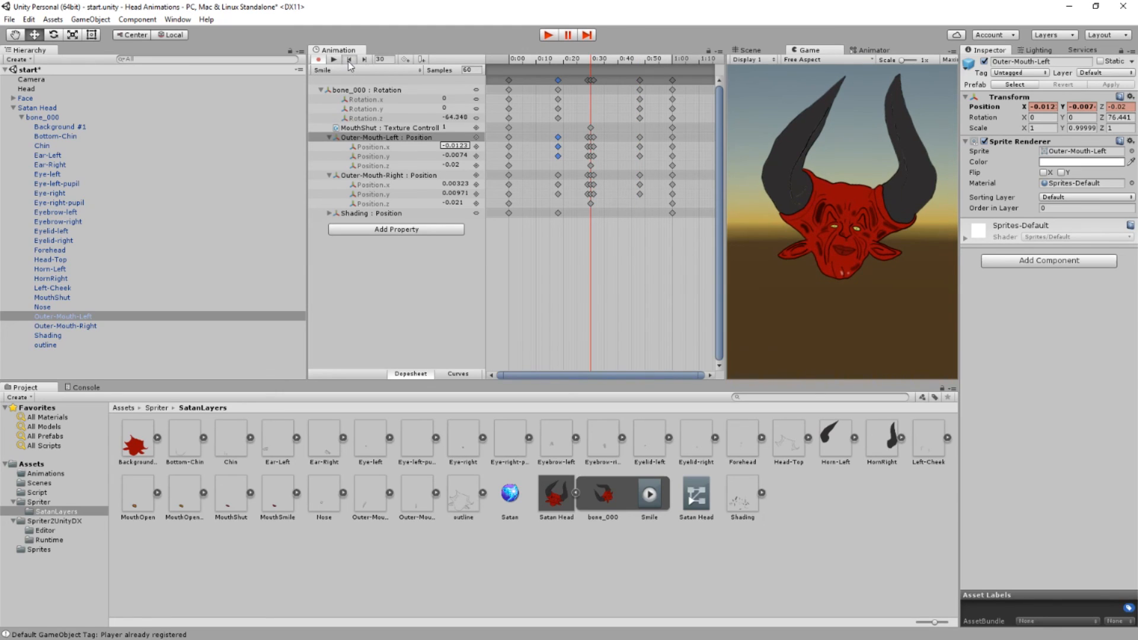
pyautogui.click(349, 61)
pyautogui.click(362, 60)
pyautogui.click(362, 60)
pyautogui.click(363, 60)
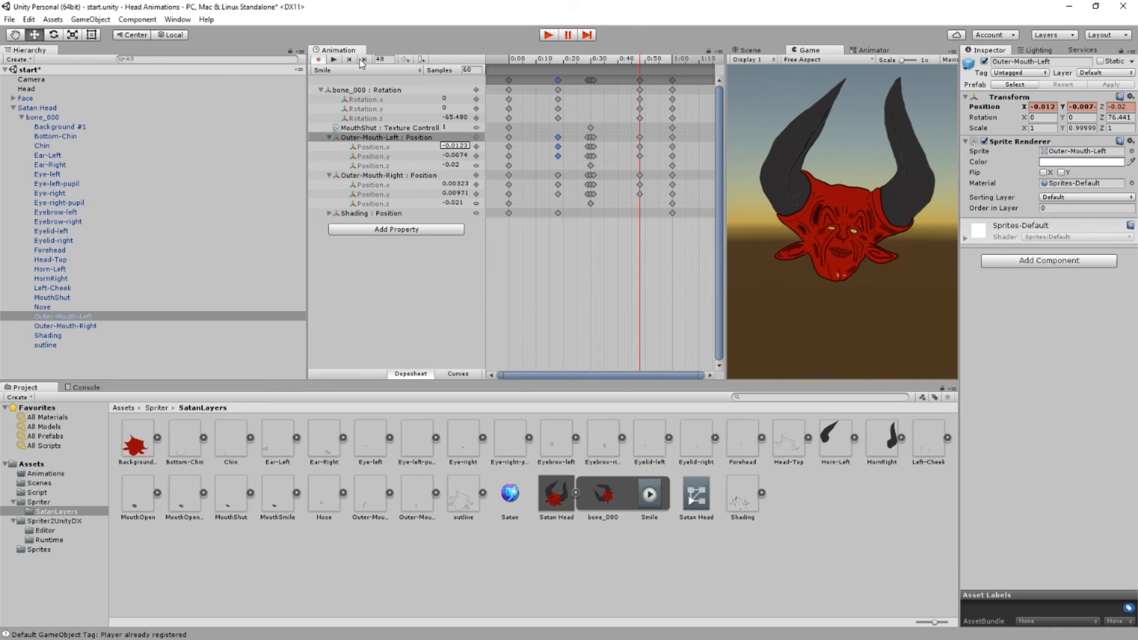
pyautogui.click(363, 61)
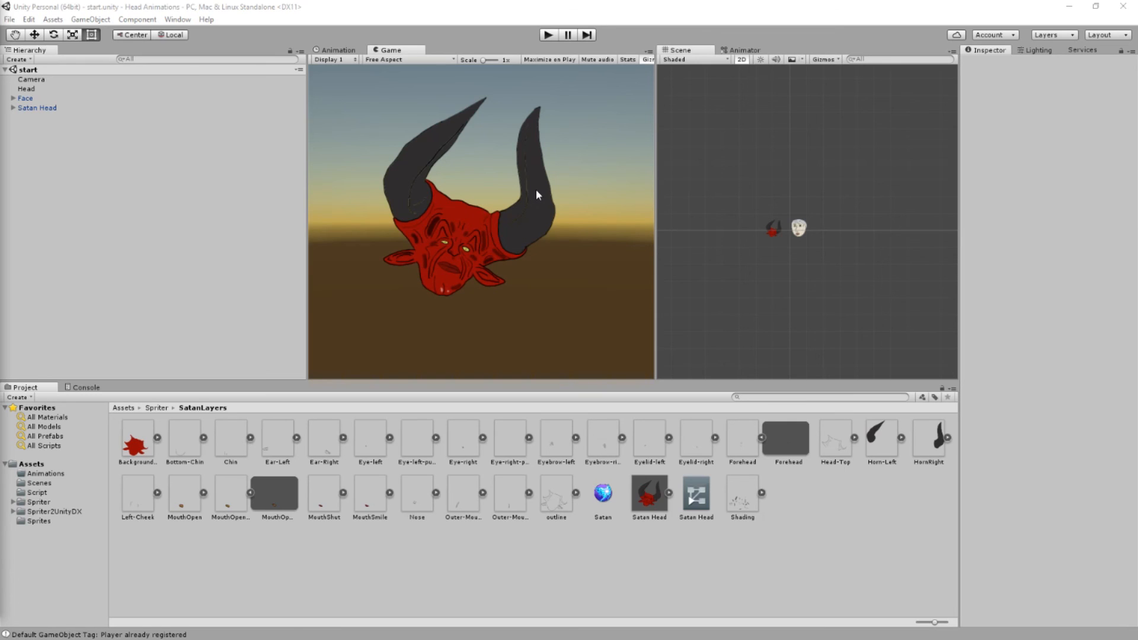
# Step: Play the saved start scene to check the Satan Head animation in the Game view
pyautogui.click(548, 35)
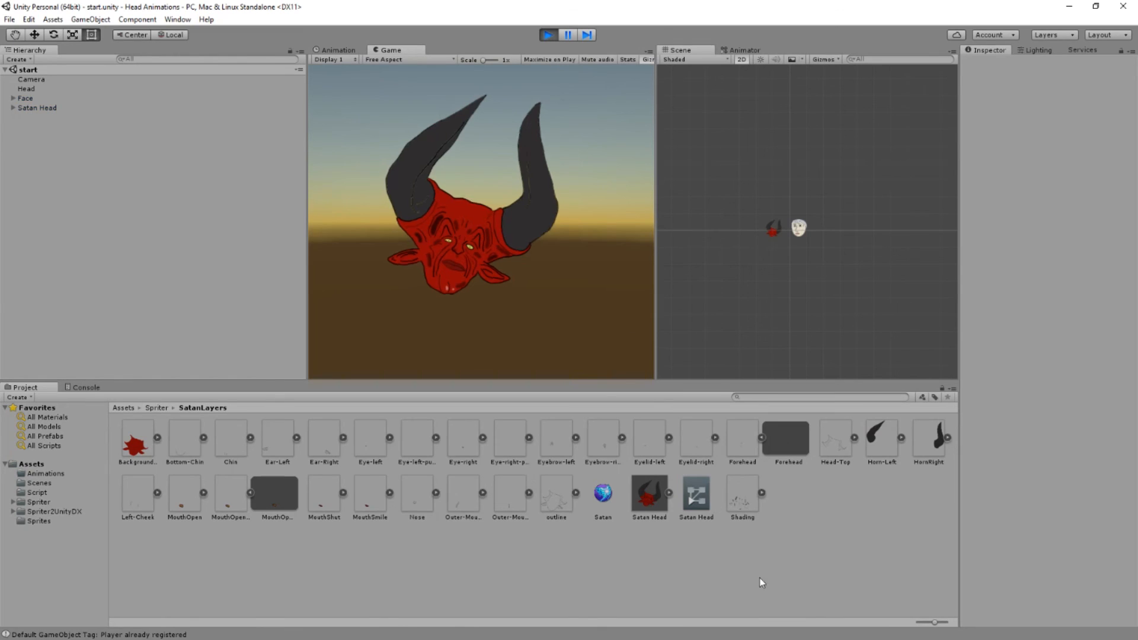